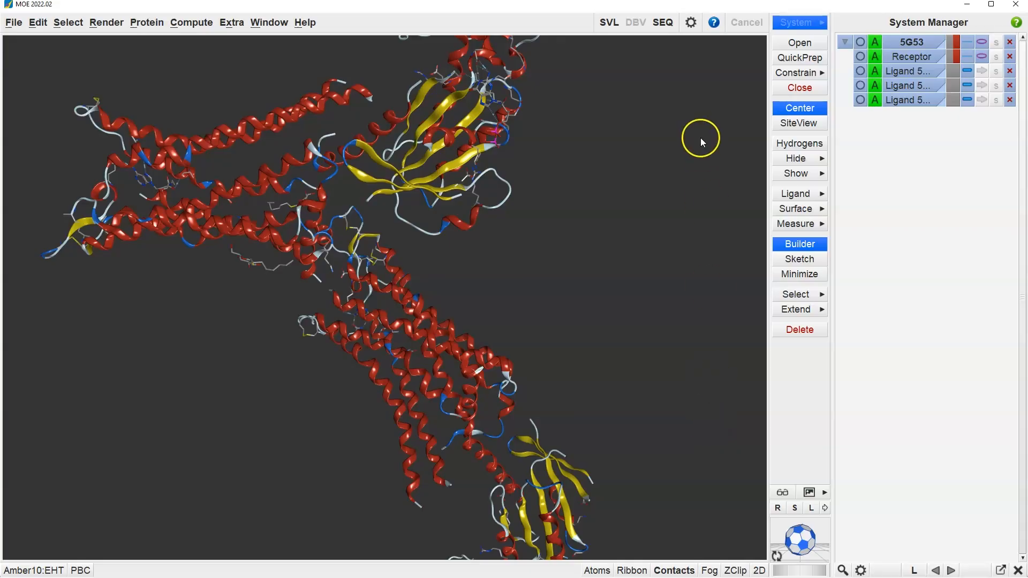
Step: Delete protein chains 5G53.B and 5G53.D and the ligand chain 5G53.B in the Sequence Editor
click(670, 23)
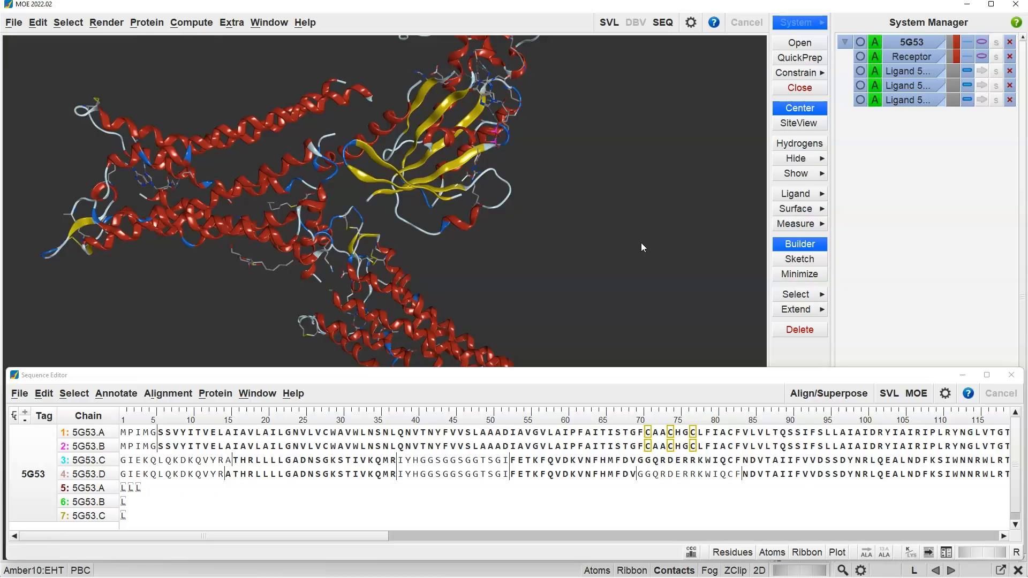
click(101, 451)
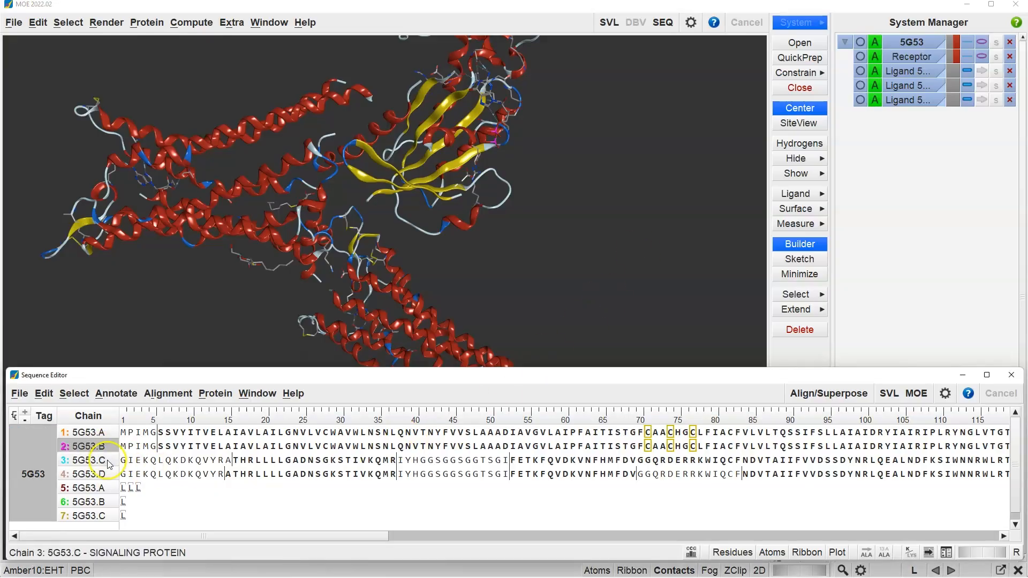
ctrl+click(105, 473)
ctrl+click(103, 505)
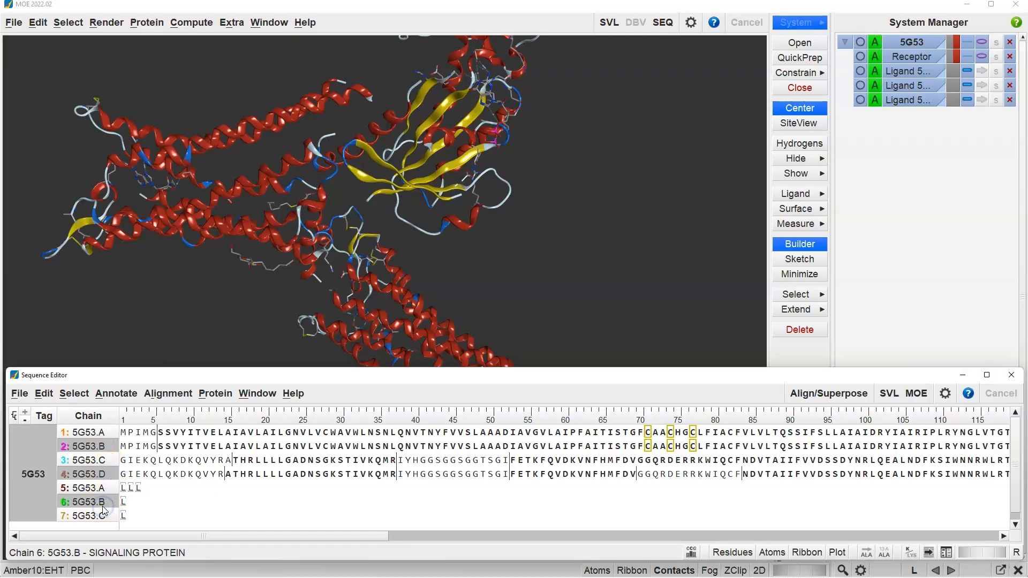
key(Delete)
click(466, 328)
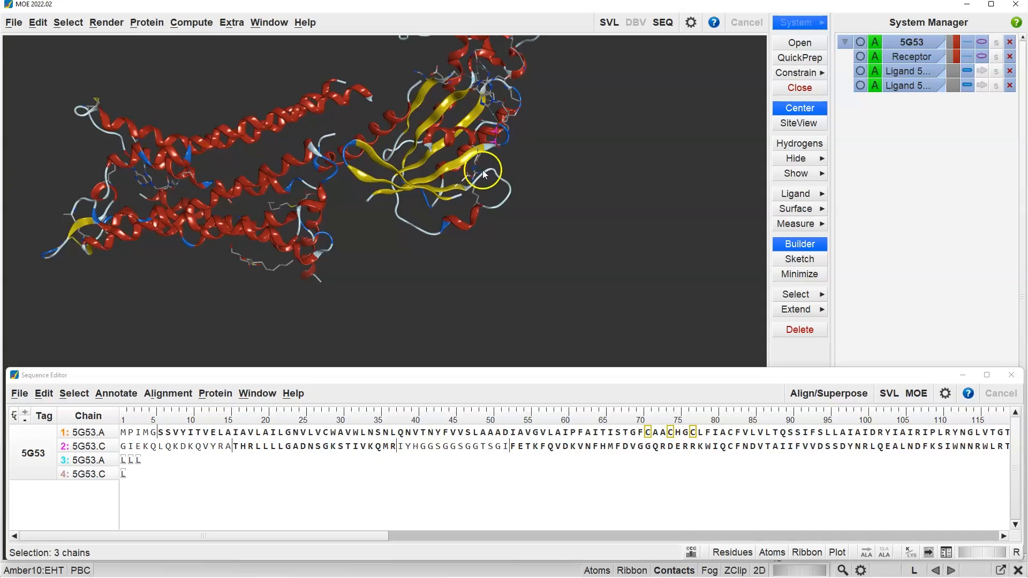
Step: Delete protein chain 5G53.C and its ligand chain, then close the Sequence Editor
click(82, 446)
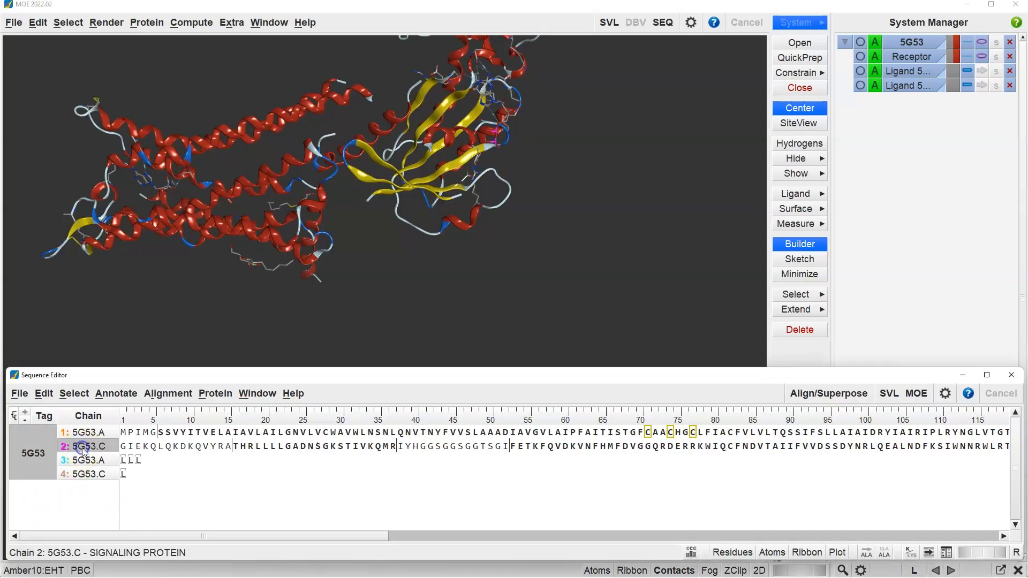
ctrl+click(90, 473)
key(Delete)
click(465, 328)
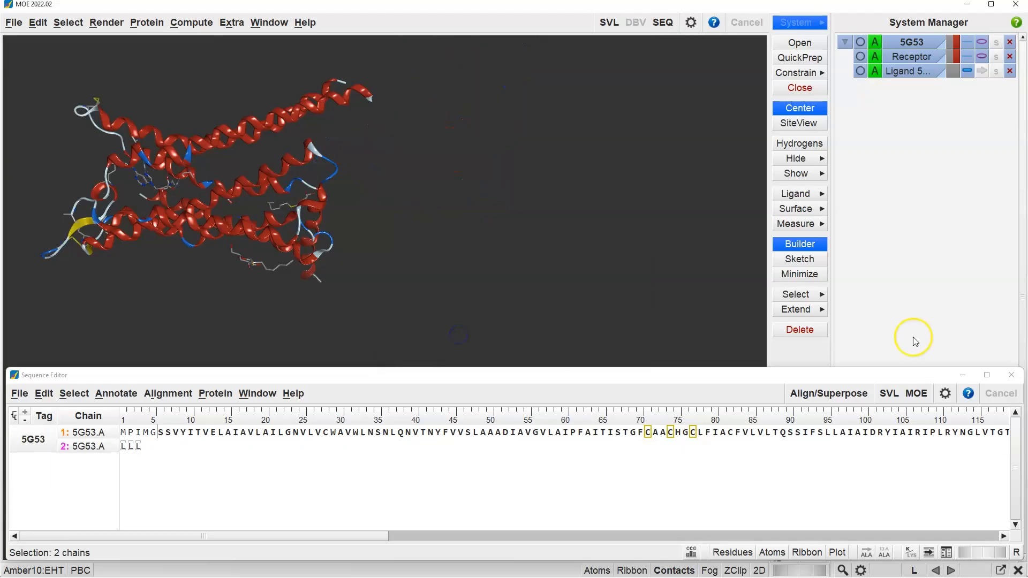
click(1011, 375)
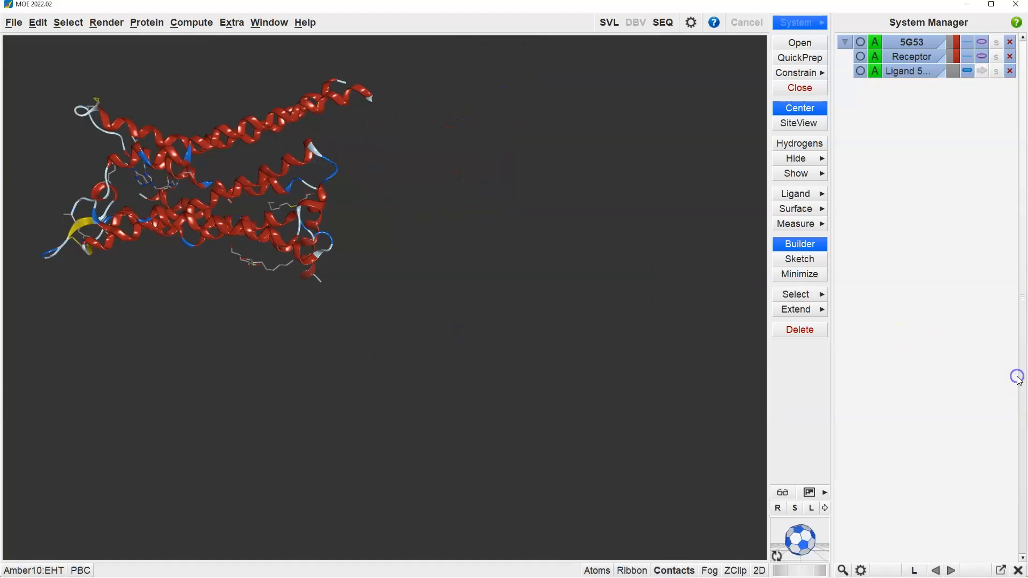
Step: Center the remaining receptor in the view and run QuickPrep on it with the preset structure preparation, protonation and refinement options
click(822, 108)
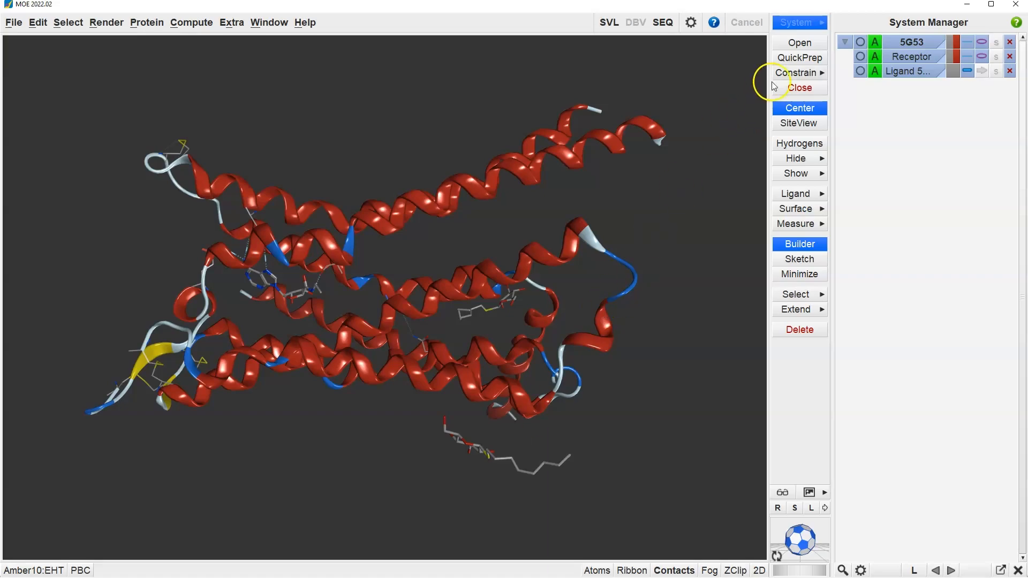
click(790, 58)
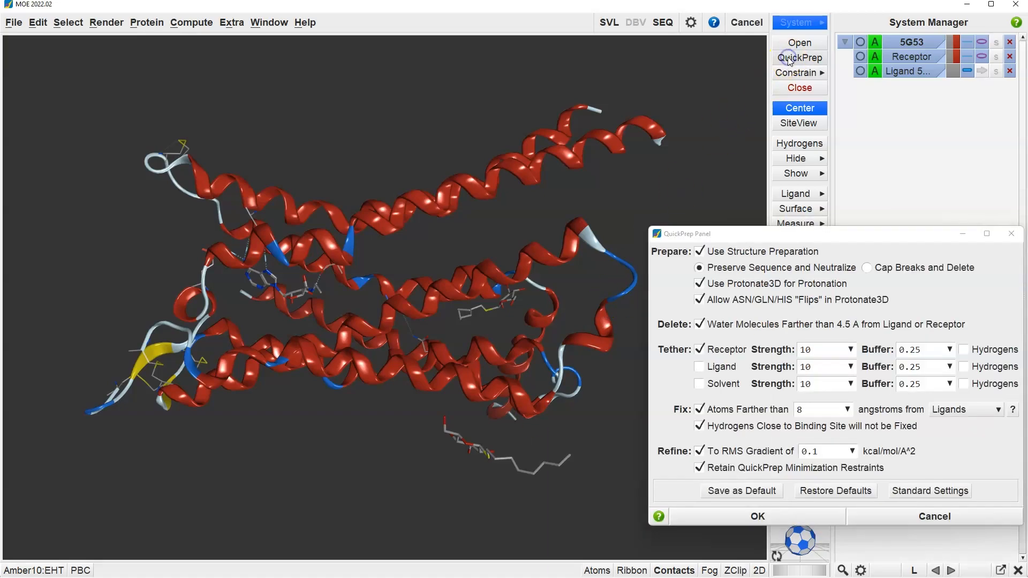
click(767, 517)
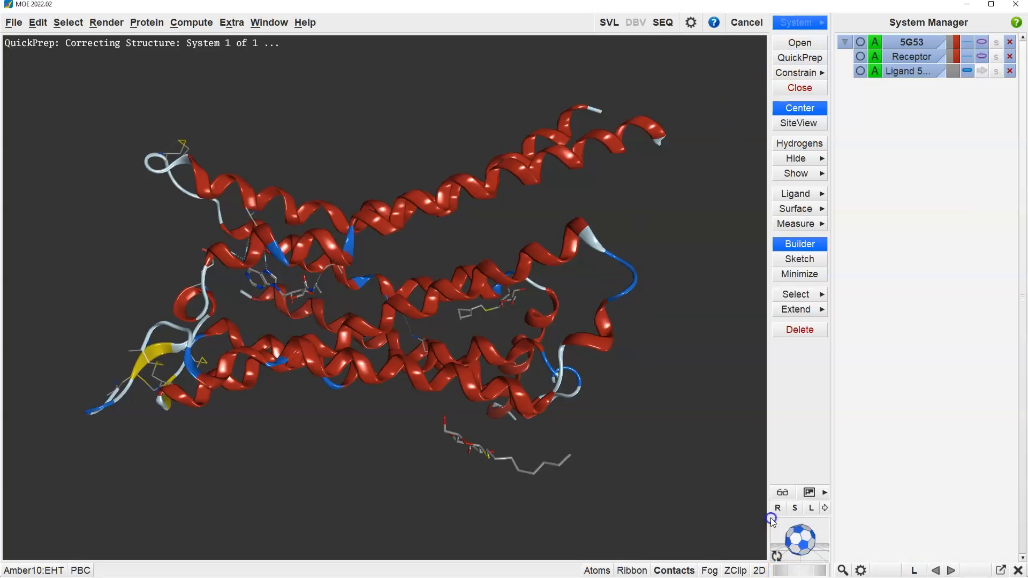
click(794, 59)
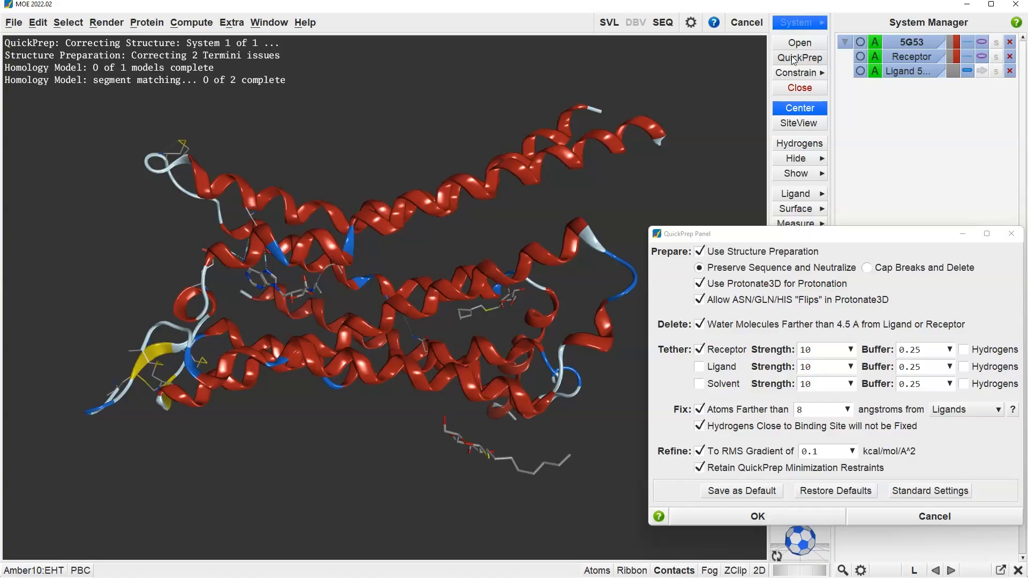
click(806, 239)
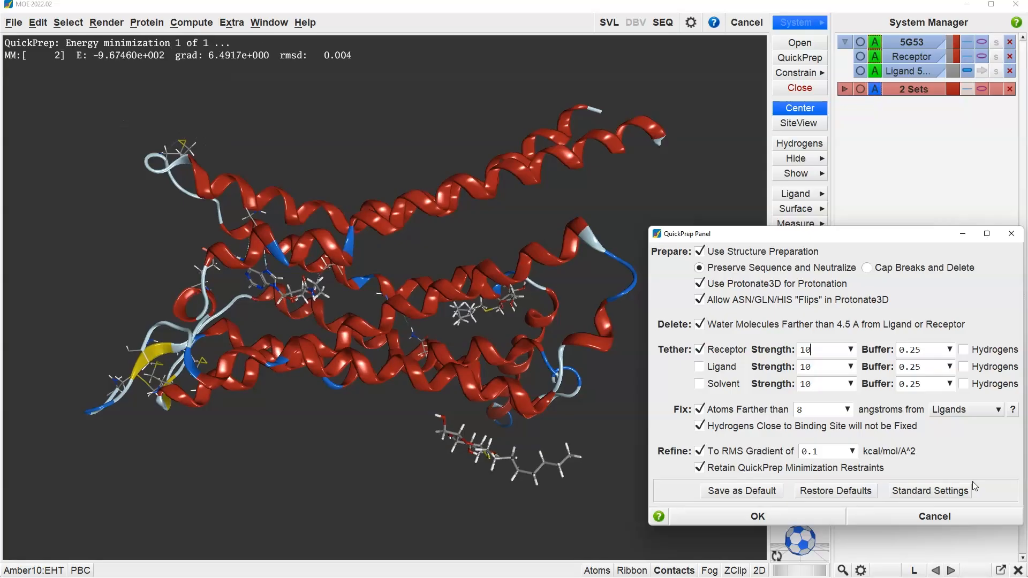
click(1012, 233)
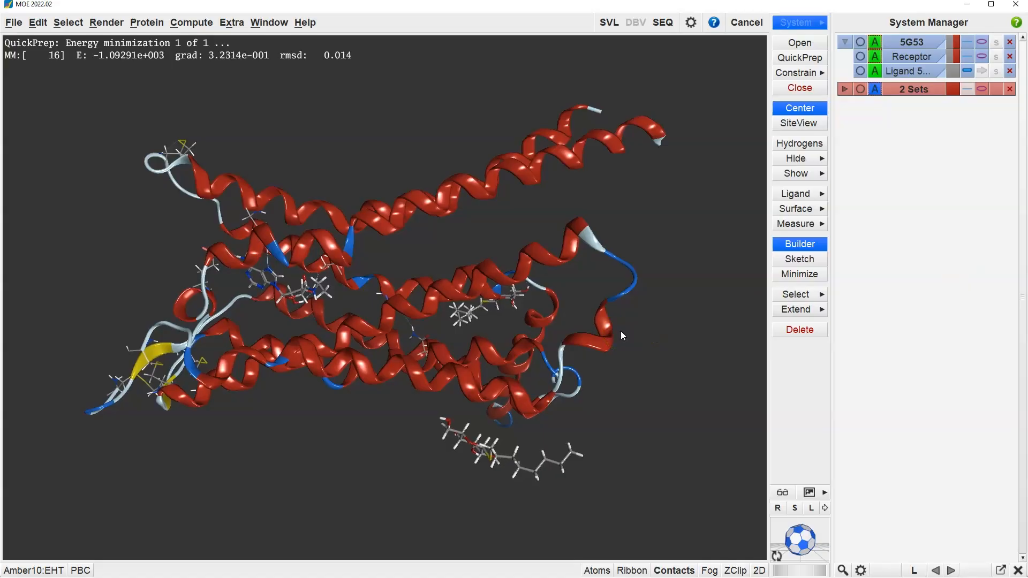
Step: Annotate the prepared receptor with the GPCR Class A project annotation
click(147, 22)
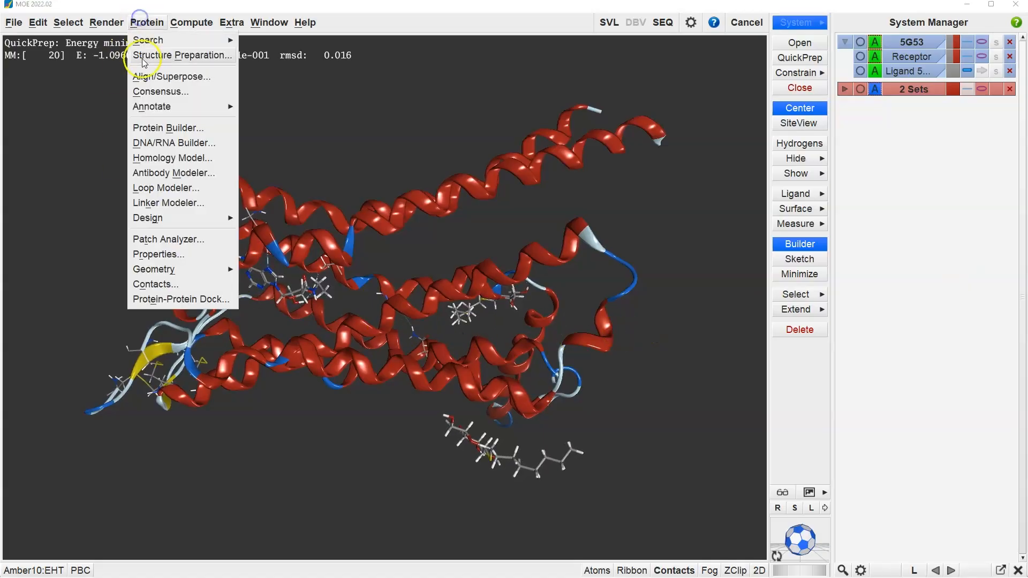
mouse_move(151, 106)
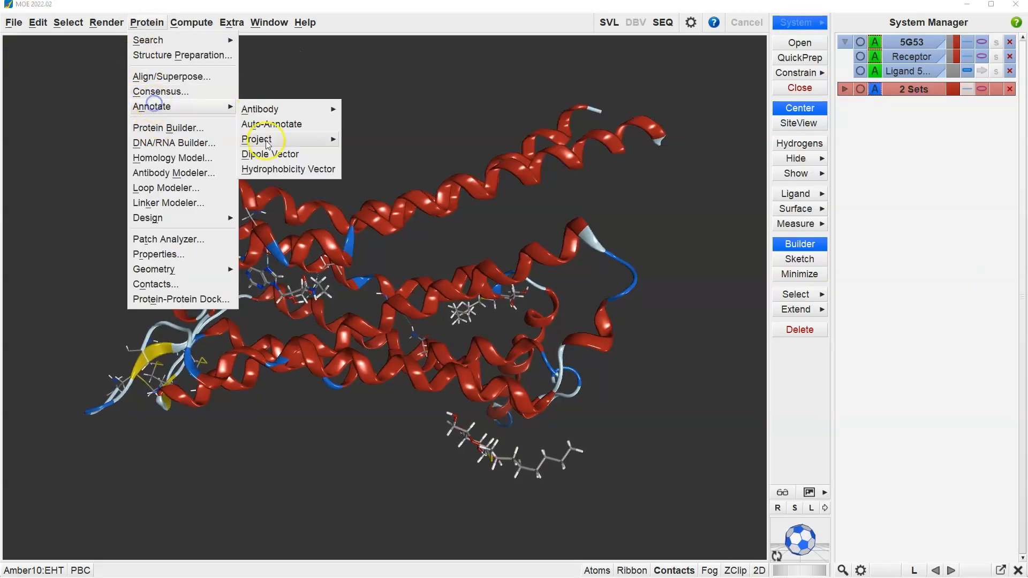
mouse_move(265, 143)
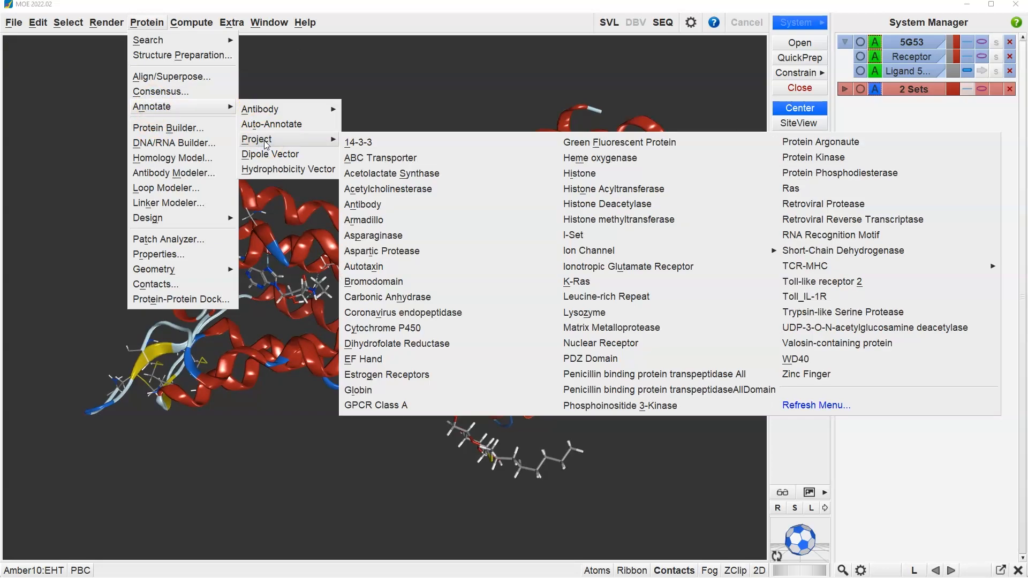
click(389, 408)
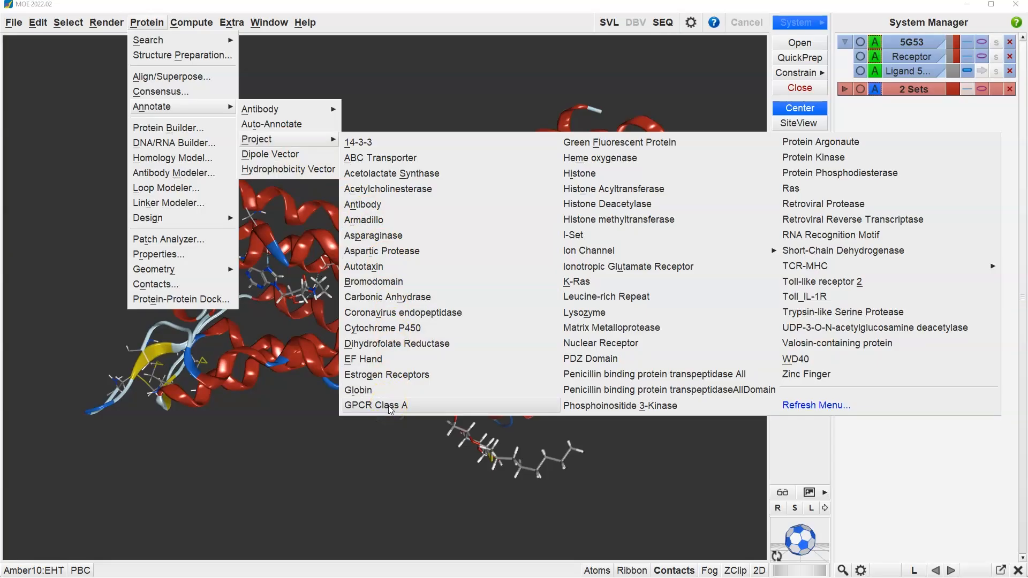
click(390, 409)
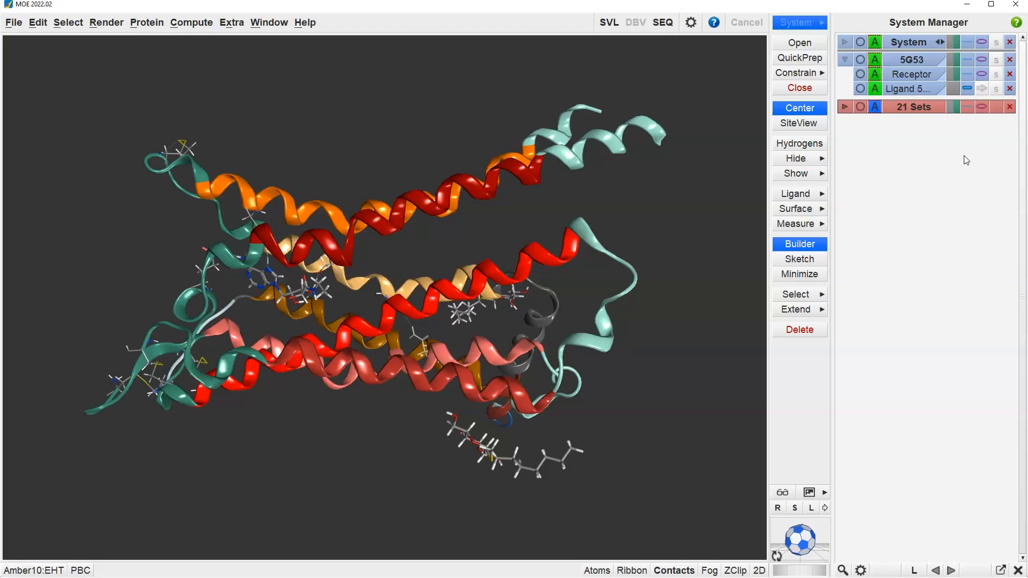
Step: Select the atoms of the TM Region and Helix 8 sets together and create a set named Helices from them
click(844, 107)
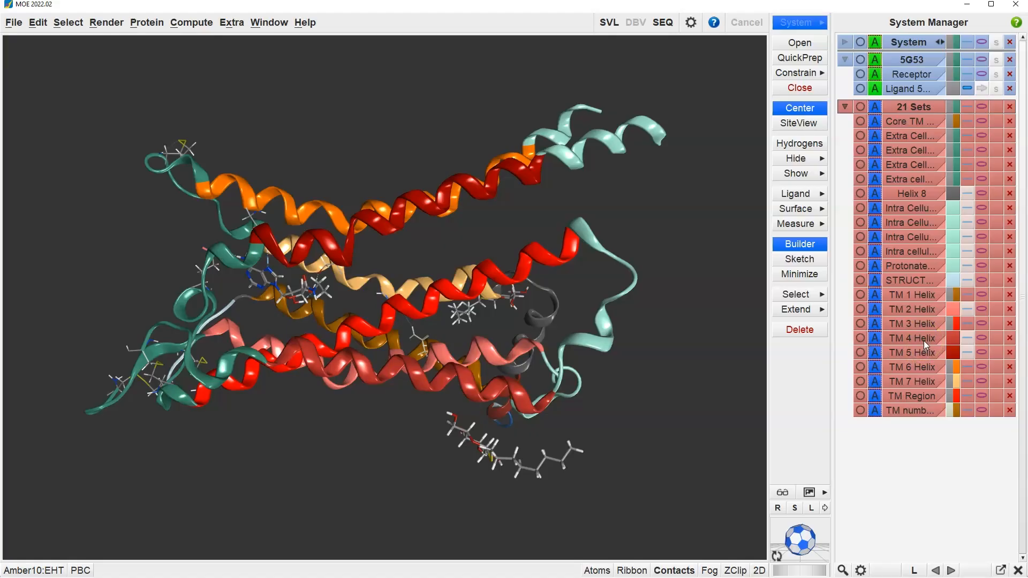
click(861, 396)
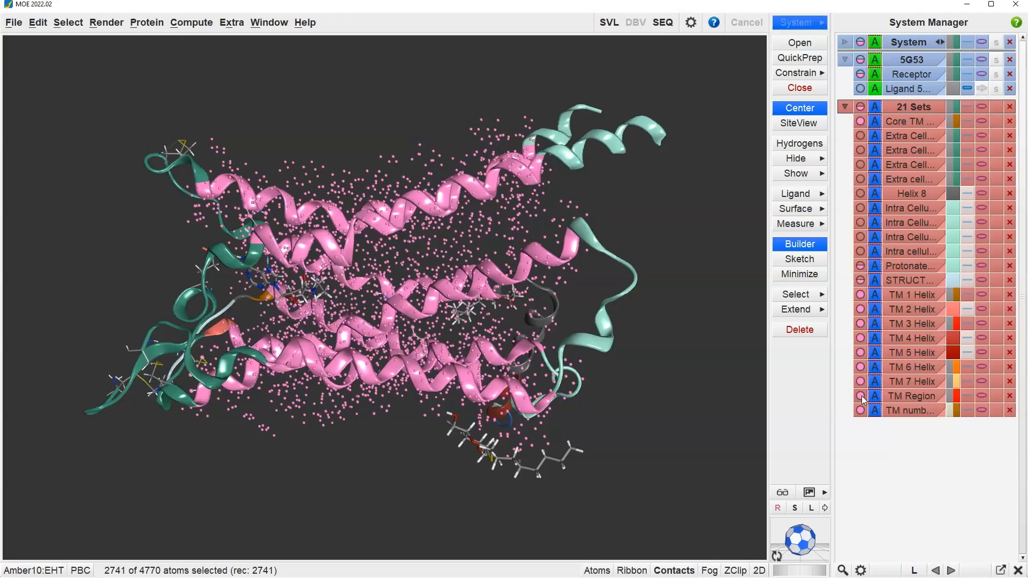
click(861, 194)
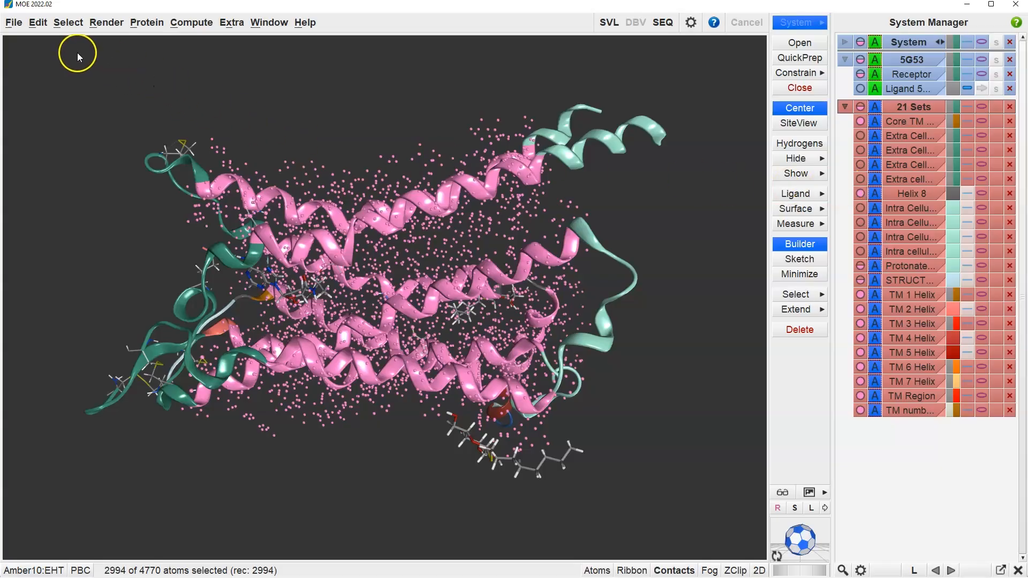
click(68, 23)
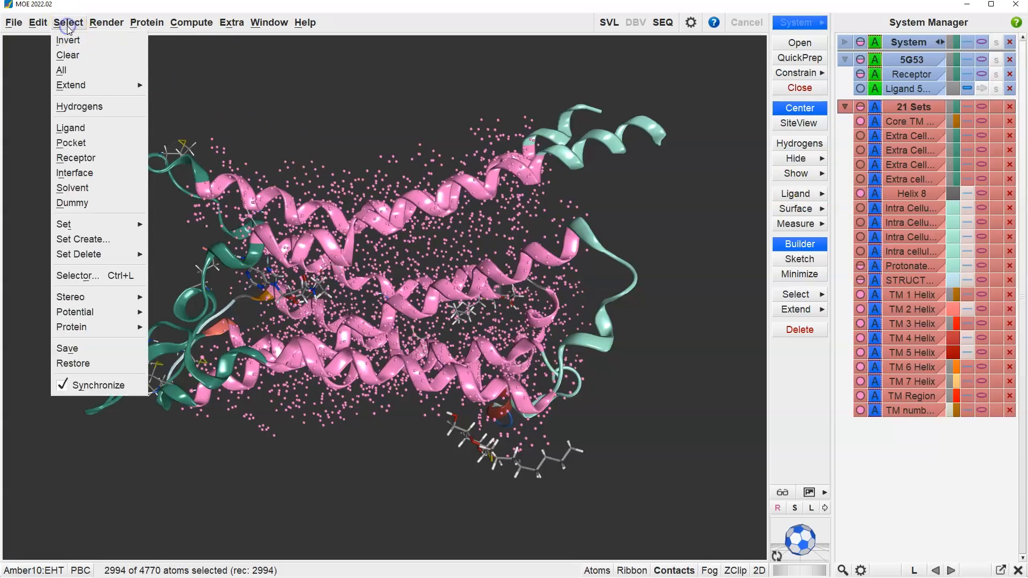
click(67, 240)
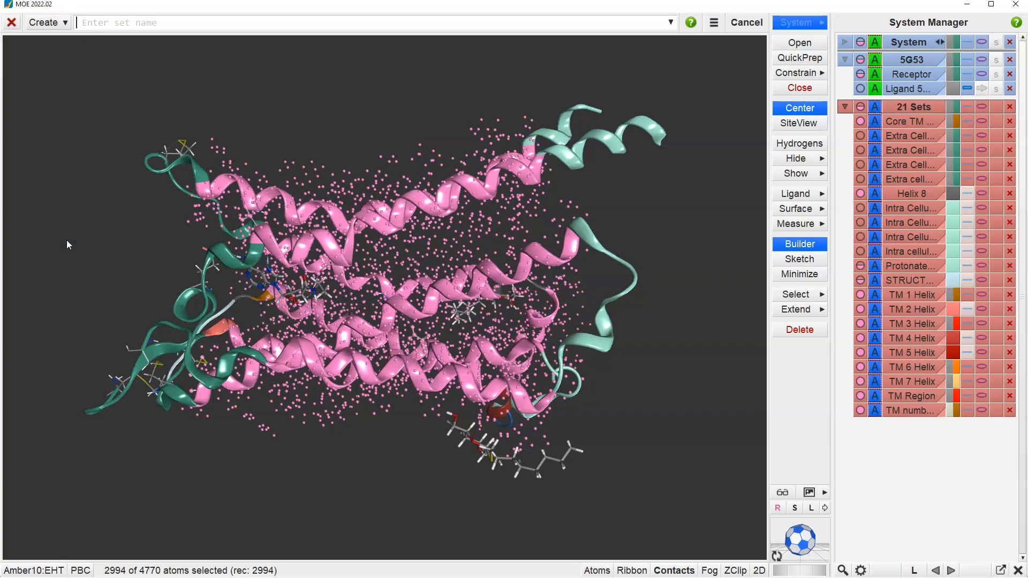
text(Helices)
key(Return)
click(66, 240)
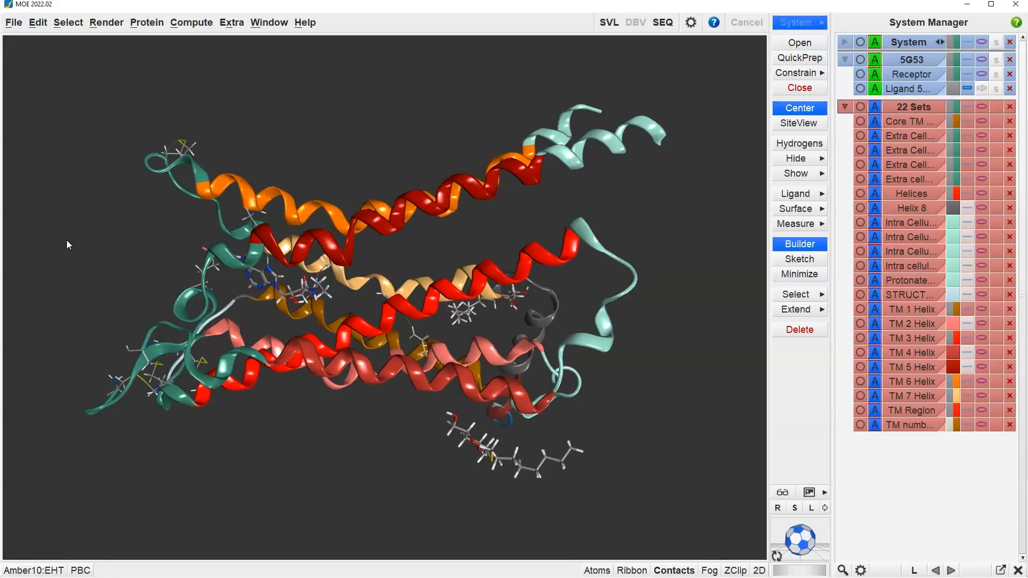
Step: Run Site Finder on the atoms of the Helices set to calculate potential binding sites
click(190, 22)
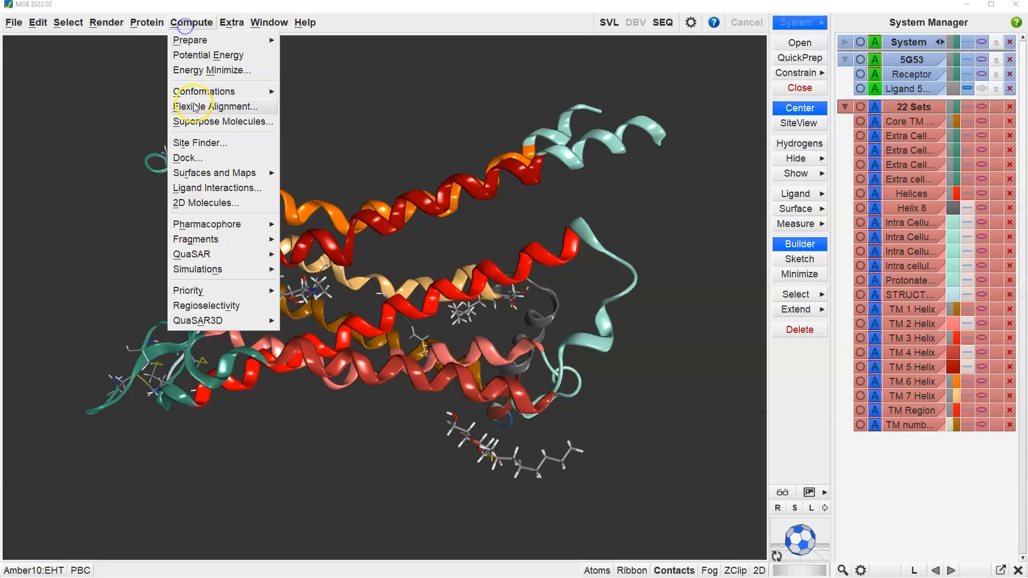
click(195, 138)
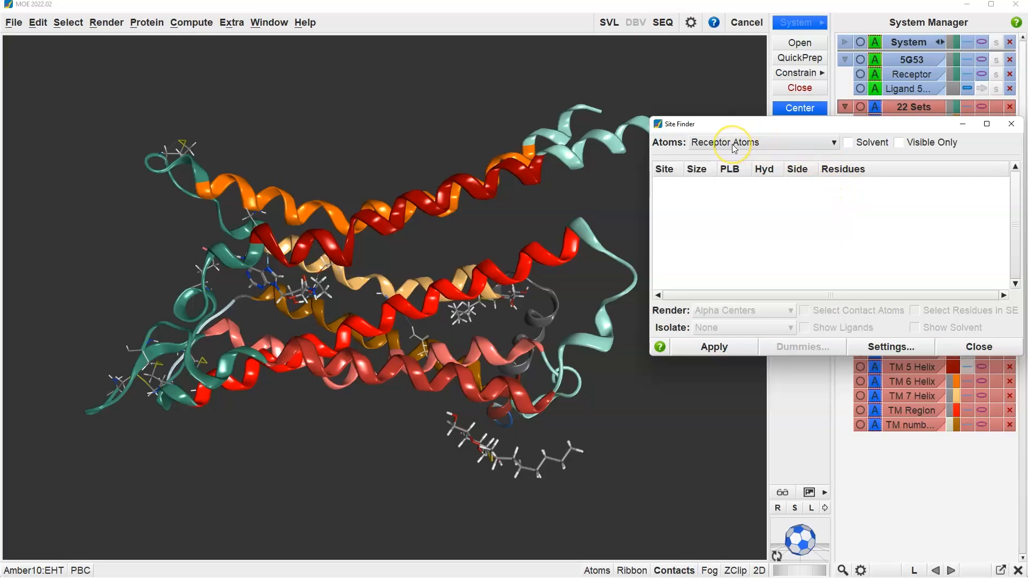
click(800, 143)
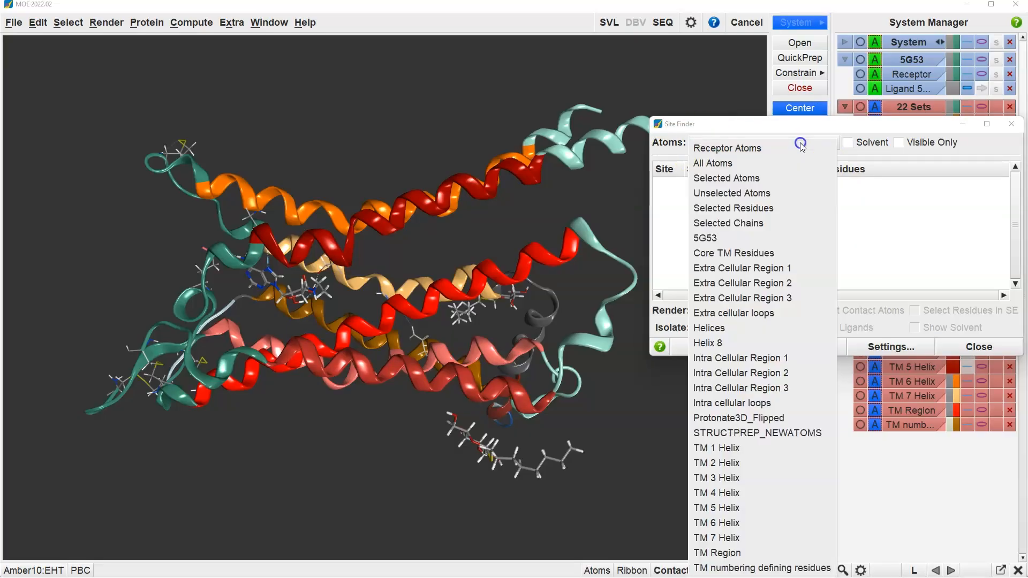
click(722, 326)
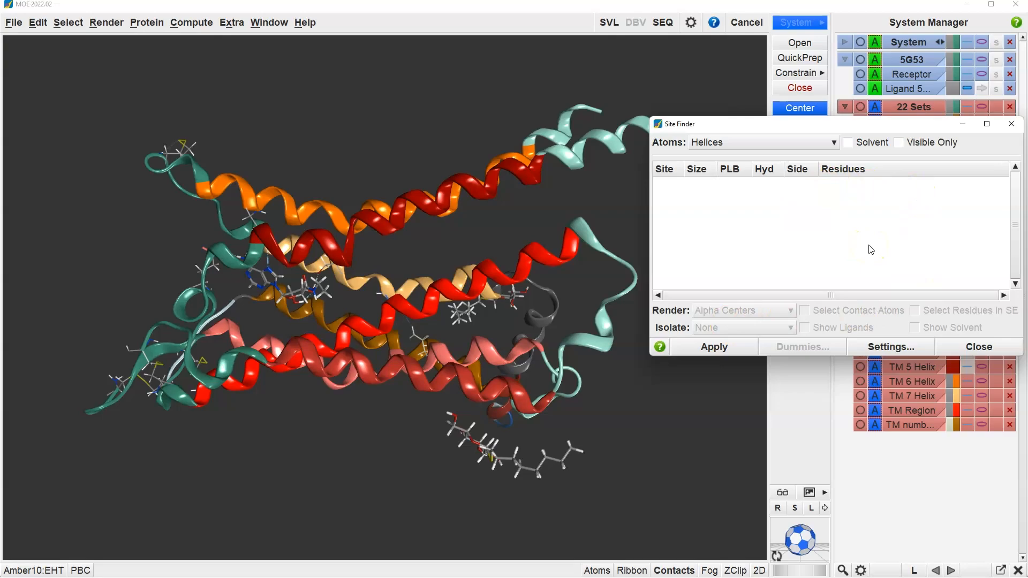
click(814, 284)
click(715, 348)
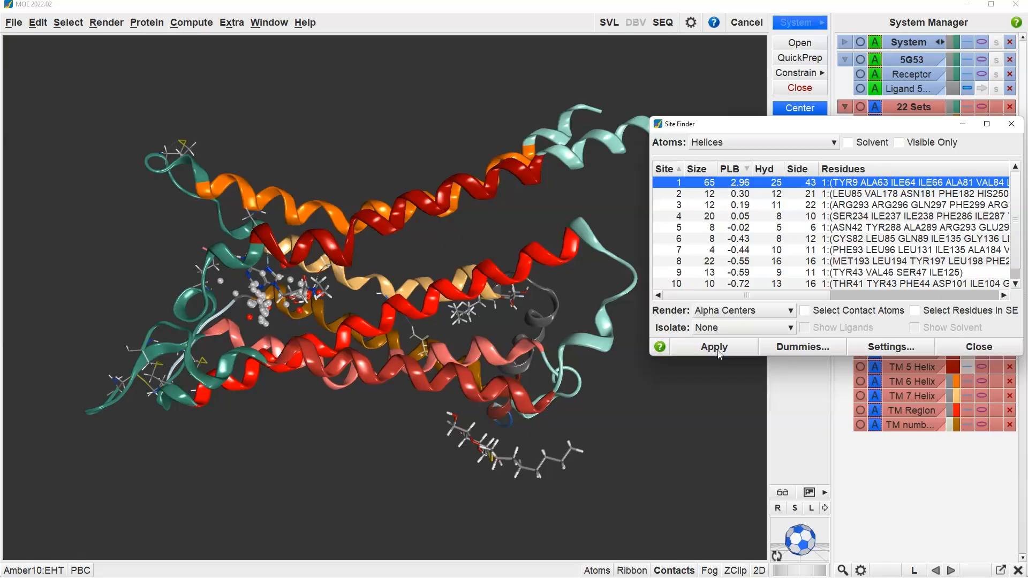
click(720, 350)
Step: Review the probe radius and other Site Finder settings, and close them without making changes
click(909, 349)
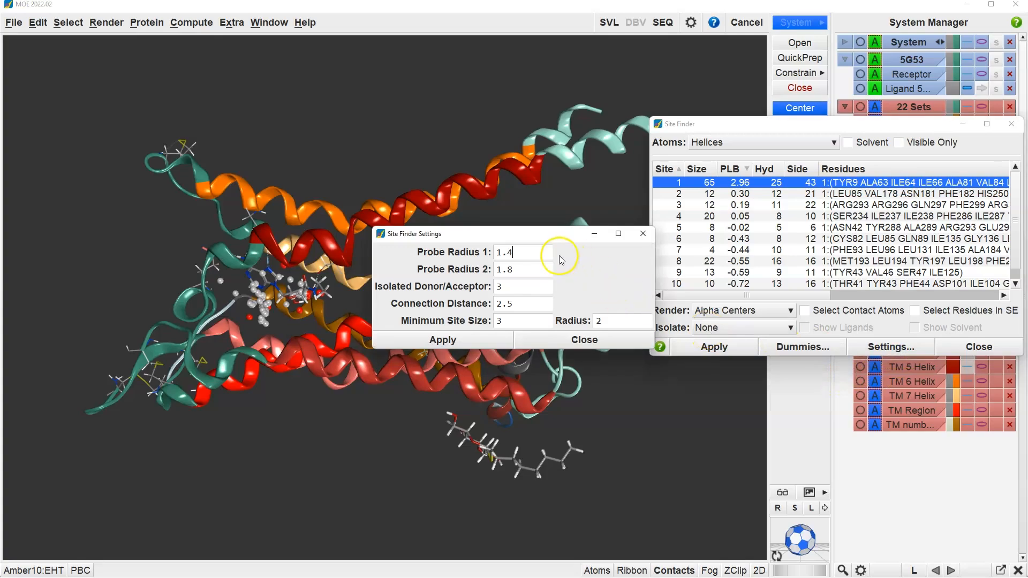
click(528, 252)
click(526, 271)
click(596, 343)
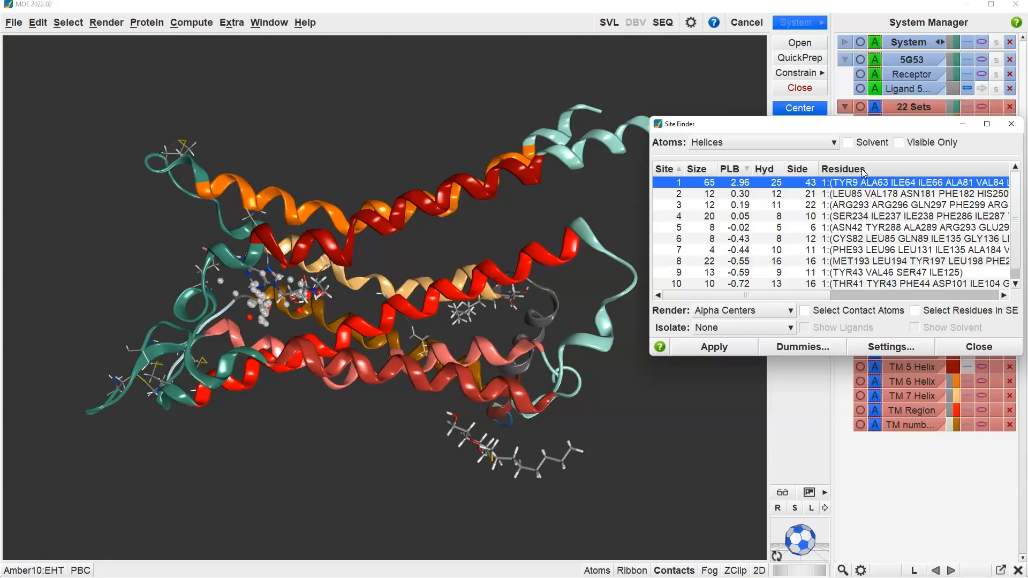
Step: Inspect the alpha centers of sites 2, 3 and 8 in the structure, and return to site 1
click(742, 194)
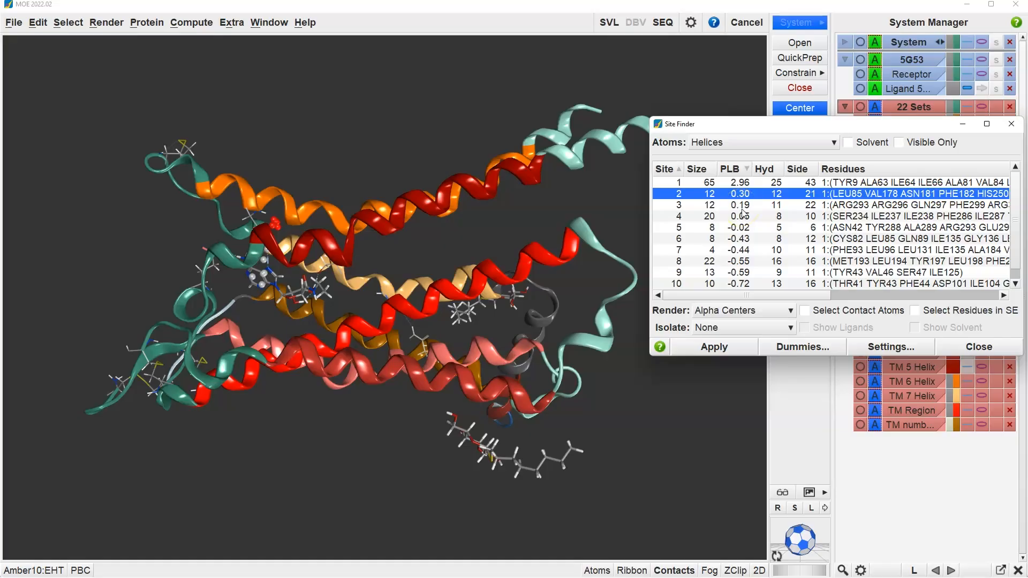
click(742, 209)
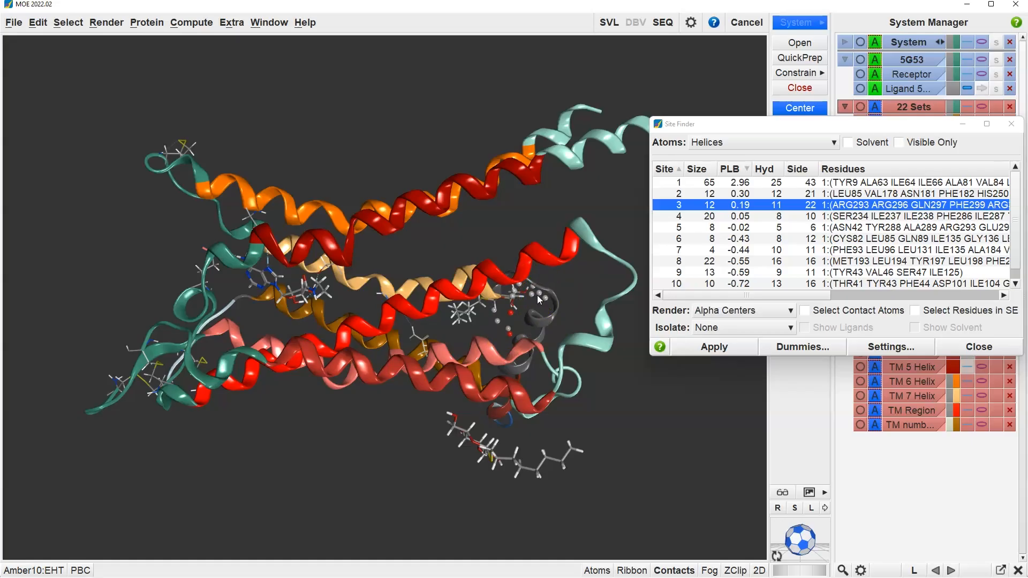
click(708, 263)
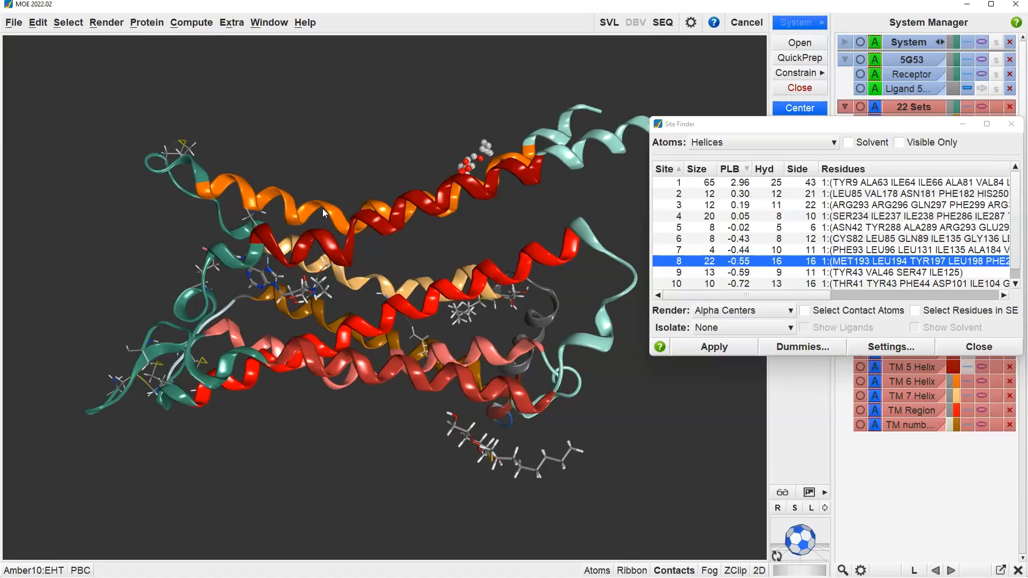
click(709, 183)
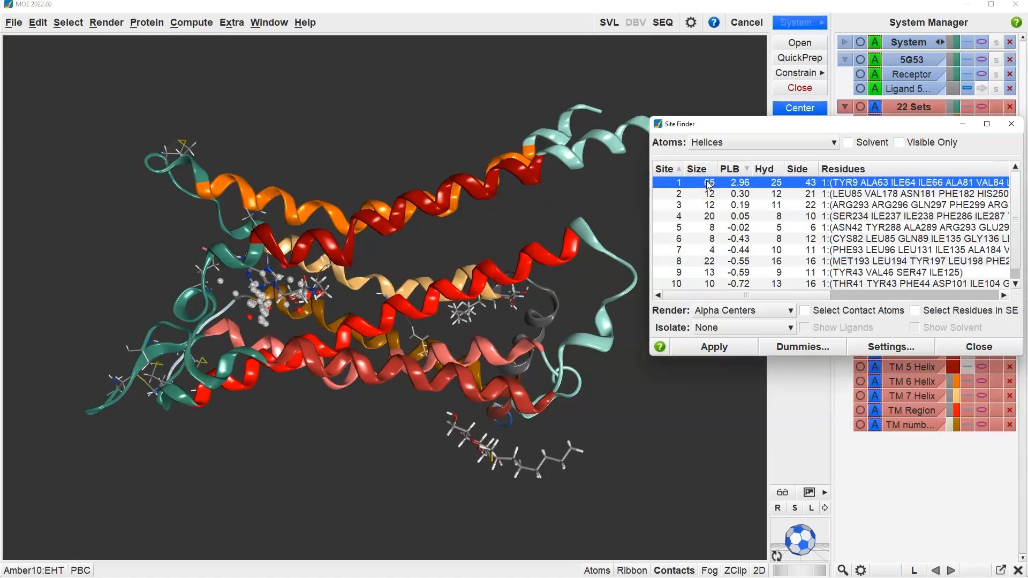
Step: Render site 1 as Alpha Spheres and create dummy atoms at the alpha sphere centers
click(749, 316)
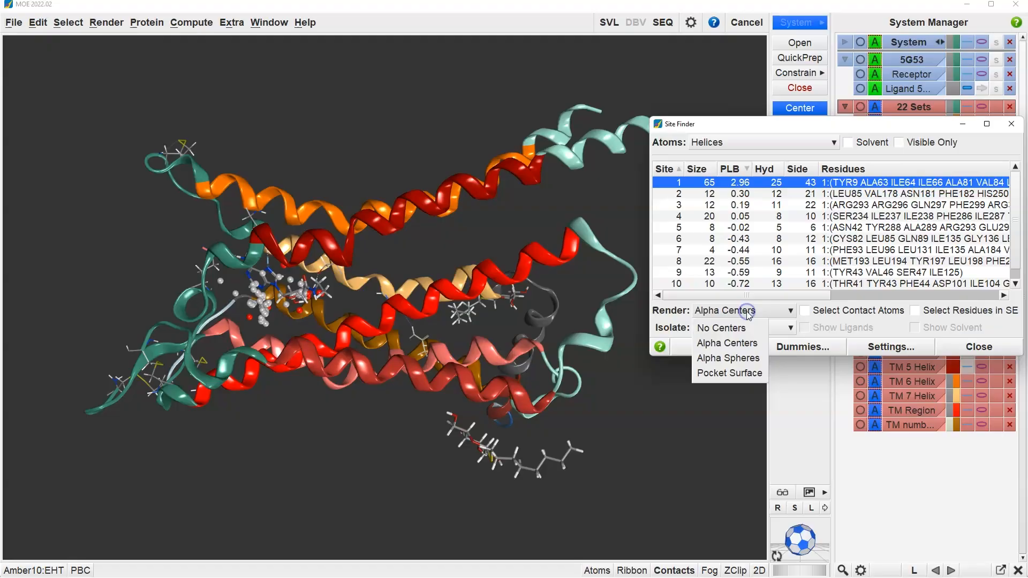
click(742, 357)
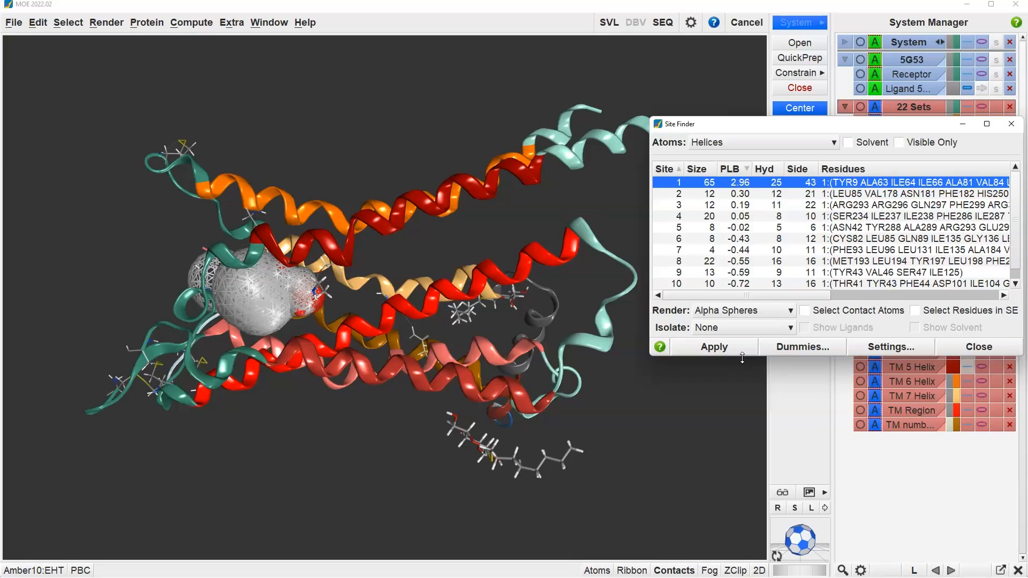
click(803, 347)
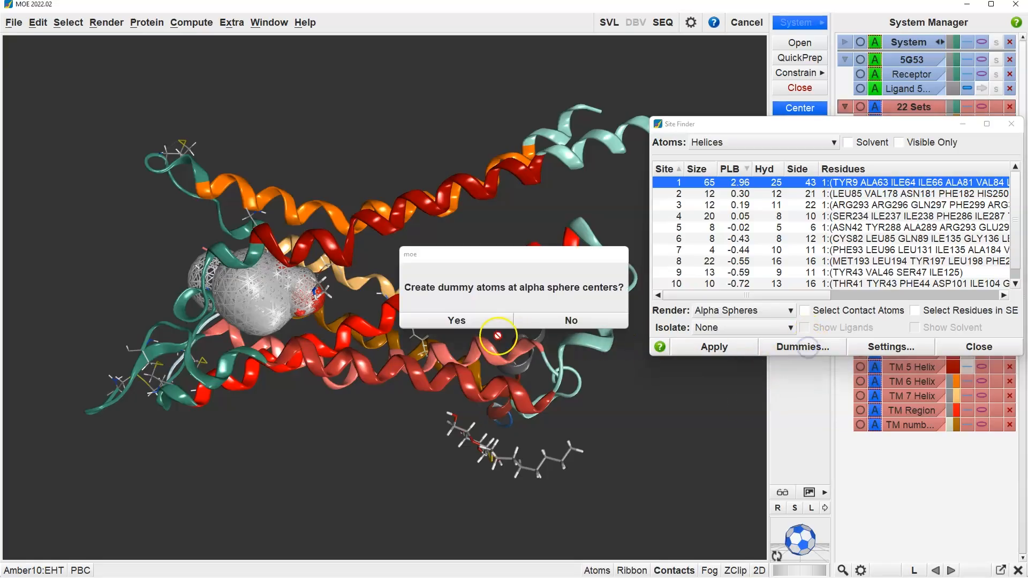
click(482, 326)
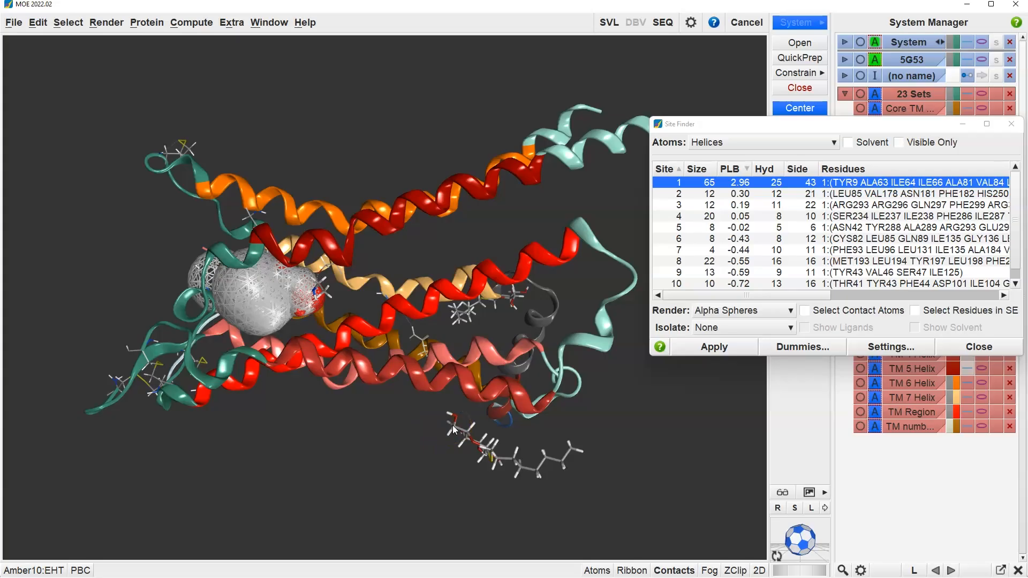
Step: Isolate the view to the Backbone around site 1 in Site Finder
click(737, 325)
click(723, 391)
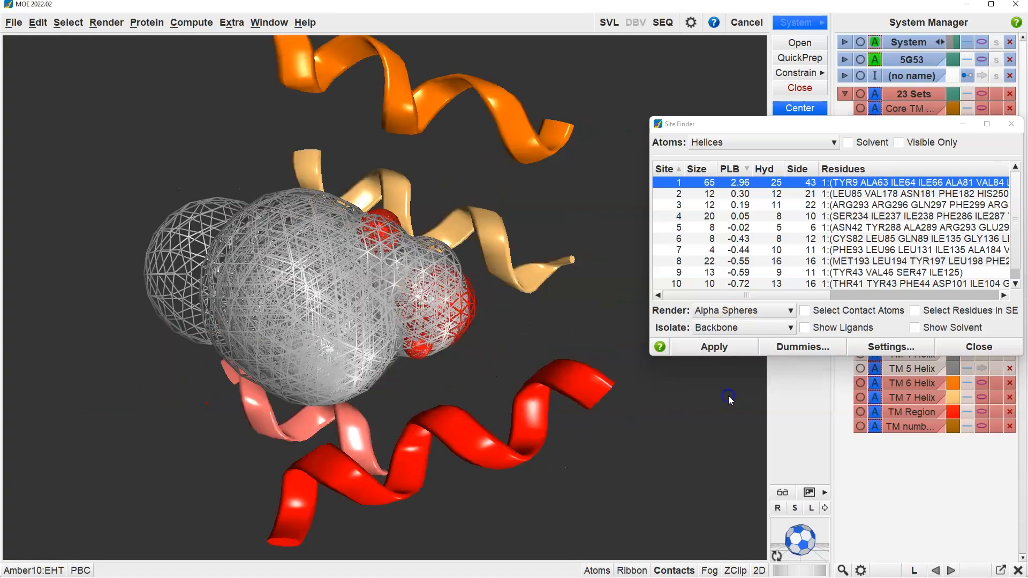
click(684, 407)
Step: Turn on selection of the site 1 residues in the Sequence Editor and open that editor to show them
click(934, 316)
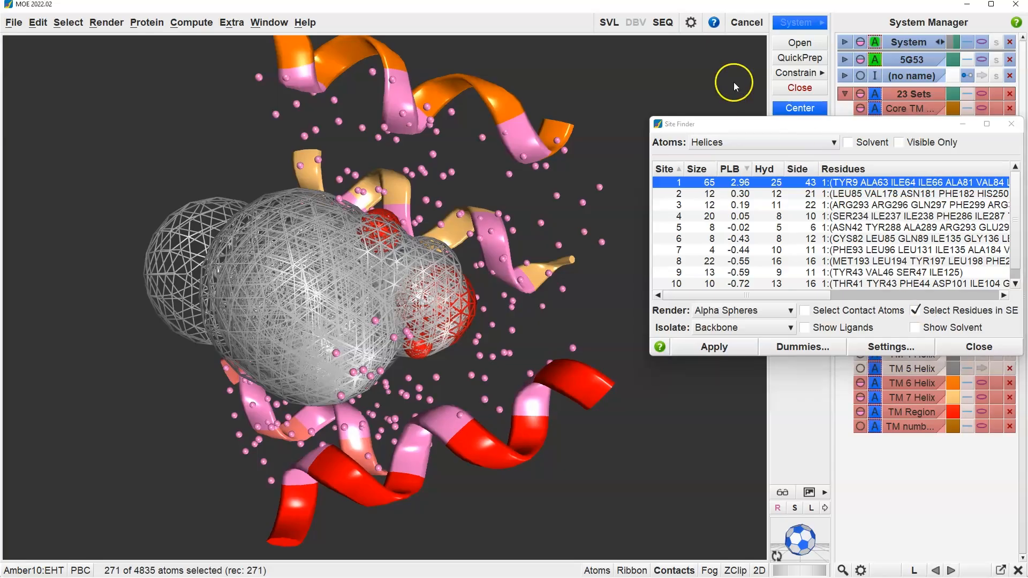
click(663, 23)
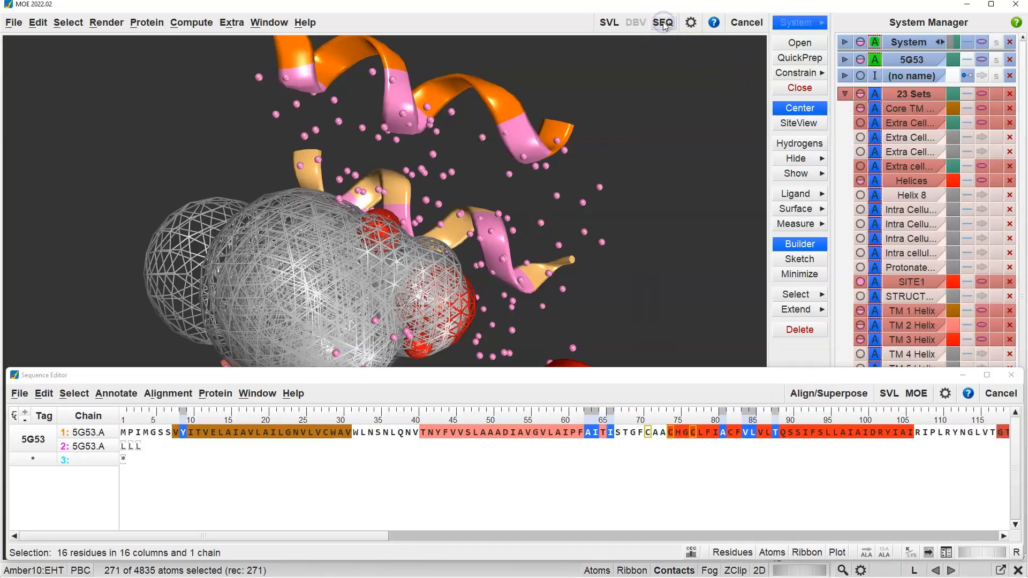